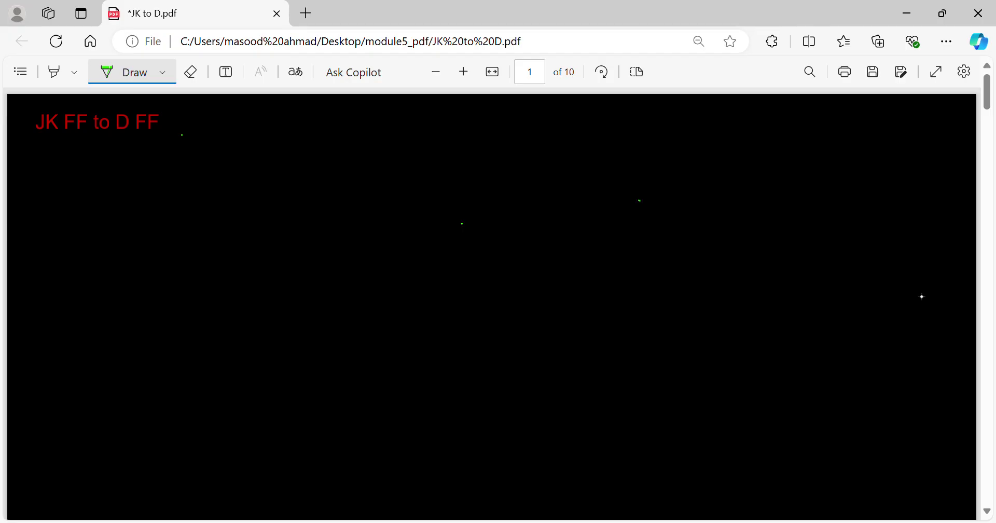
- Draw the green flip-flop rectangle and label its J and K inputs
{"action": "left_click_drag", "start_coordinate": [639, 200], "coordinate": [714, 201]}
{"action": "mouse_move", "coordinate": [638, 199]}
{"action": "left_mouse_down"}
{"action": "mouse_move", "coordinate": [626, 310]}
{"action": "mouse_move", "coordinate": [718, 313]}
{"action": "left_mouse_up"}
{"action": "left_click_drag", "start_coordinate": [714, 201], "coordinate": [709, 312]}
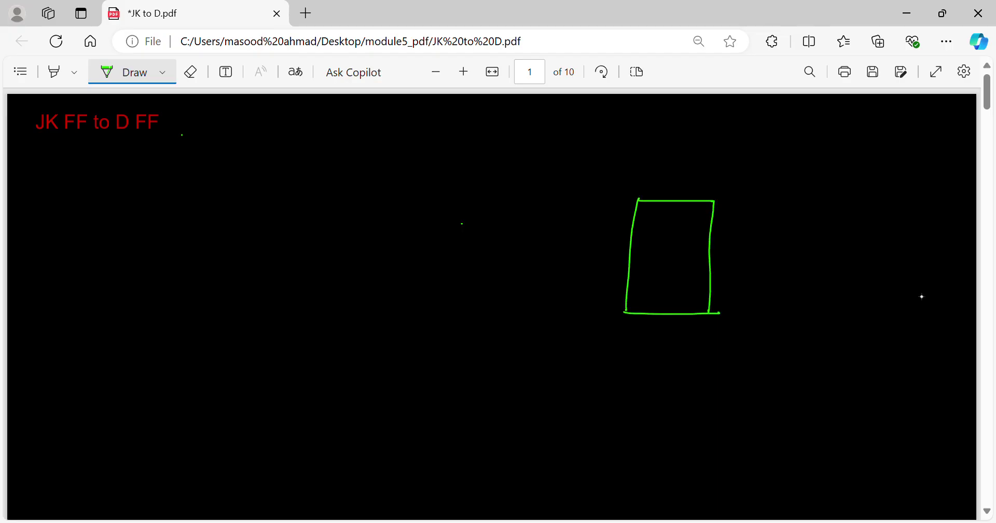
{"action": "mouse_move", "coordinate": [643, 214]}
{"action": "left_mouse_down"}
{"action": "mouse_move", "coordinate": [636, 232]}
{"action": "mouse_move", "coordinate": [646, 212]}
{"action": "left_mouse_up"}
{"action": "mouse_move", "coordinate": [635, 267]}
{"action": "left_mouse_down"}
{"action": "mouse_move", "coordinate": [635, 285]}
{"action": "mouse_move", "coordinate": [646, 285]}
{"action": "left_mouse_up"}
- Add upper and lower output lines labelled Qn and Qn bar, with matching labels inside the box
{"action": "left_click_drag", "start_coordinate": [707, 225], "coordinate": [771, 229]}
{"action": "left_click_drag", "start_coordinate": [781, 224], "coordinate": [790, 235]}
{"action": "left_click_drag", "start_coordinate": [708, 282], "coordinate": [793, 286]}
{"action": "mouse_move", "coordinate": [786, 278]}
{"action": "left_mouse_down"}
{"action": "mouse_move", "coordinate": [790, 297]}
{"action": "mouse_move", "coordinate": [811, 298]}
{"action": "mouse_move", "coordinate": [795, 267]}
{"action": "left_mouse_up"}
{"action": "left_click_drag", "start_coordinate": [685, 218], "coordinate": [691, 237]}
{"action": "left_click_drag", "start_coordinate": [698, 231], "coordinate": [706, 234]}
{"action": "left_click_drag", "start_coordinate": [682, 273], "coordinate": [694, 289]}
{"action": "mouse_move", "coordinate": [692, 288]}
{"action": "left_mouse_down"}
{"action": "mouse_move", "coordinate": [701, 287]}
{"action": "mouse_move", "coordinate": [692, 266]}
{"action": "left_mouse_up"}
- Add the Clk clock input and input lines into J and K
{"action": "mouse_move", "coordinate": [581, 252]}
{"action": "left_mouse_down"}
{"action": "mouse_move", "coordinate": [642, 249]}
{"action": "mouse_move", "coordinate": [583, 250]}
{"action": "left_mouse_up"}
{"action": "mouse_move", "coordinate": [596, 235]}
{"action": "left_mouse_down"}
{"action": "mouse_move", "coordinate": [598, 250]}
{"action": "mouse_move", "coordinate": [611, 250]}
{"action": "left_mouse_up"}
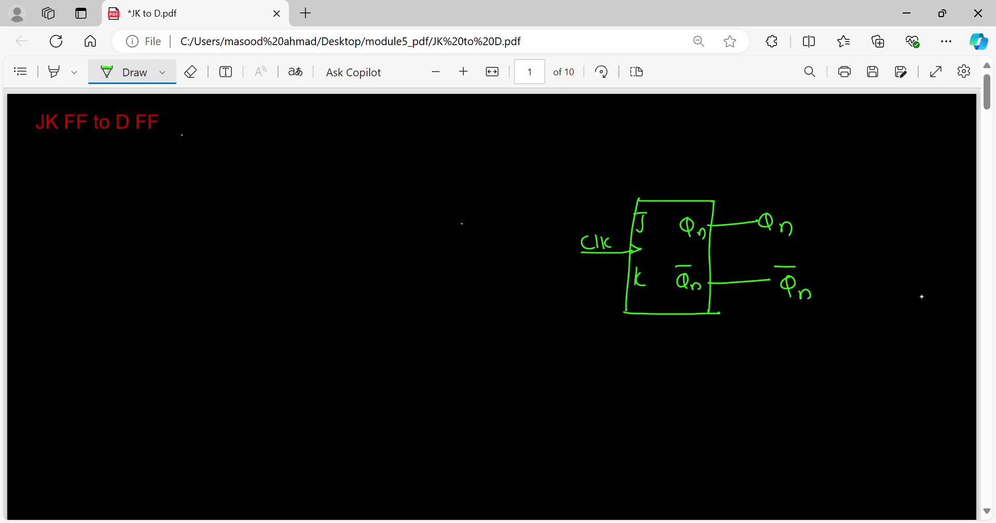
{"action": "left_click_drag", "start_coordinate": [547, 214], "coordinate": [632, 215]}
{"action": "left_click_drag", "start_coordinate": [546, 280], "coordinate": [627, 279]}
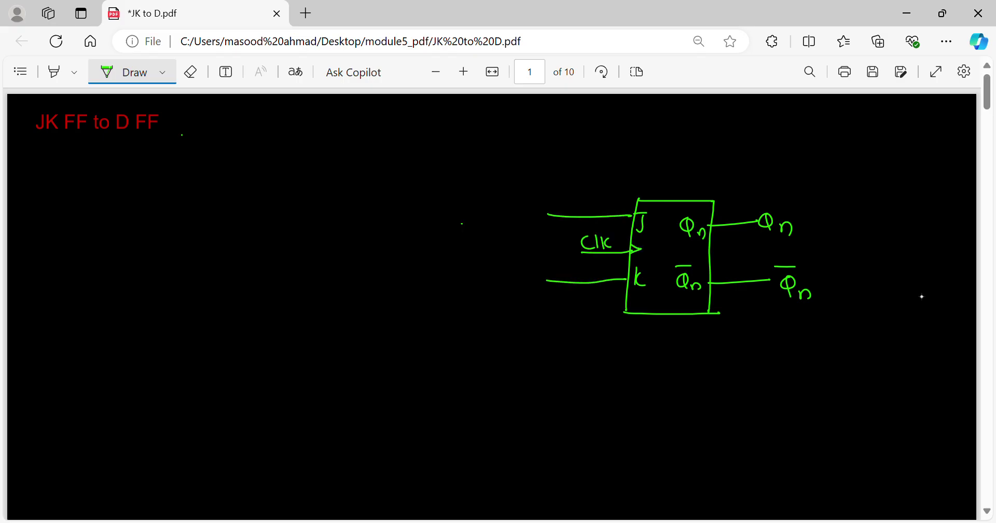
- Draw the conversion block left of the flip-flop with an external input line
{"action": "left_click_drag", "start_coordinate": [546, 162], "coordinate": [548, 318]}
{"action": "left_click_drag", "start_coordinate": [441, 161], "coordinate": [537, 160]}
{"action": "mouse_move", "coordinate": [441, 162]}
{"action": "left_mouse_down"}
{"action": "mouse_move", "coordinate": [435, 314]}
{"action": "mouse_move", "coordinate": [543, 315]}
{"action": "left_mouse_up"}
{"action": "left_click_drag", "start_coordinate": [384, 240], "coordinate": [448, 239]}
- Label the external input D and draw the Qn feedback path into the block
{"action": "left_click_drag", "start_coordinate": [381, 254], "coordinate": [383, 268]}
{"action": "left_click_drag", "start_coordinate": [381, 253], "coordinate": [383, 268]}
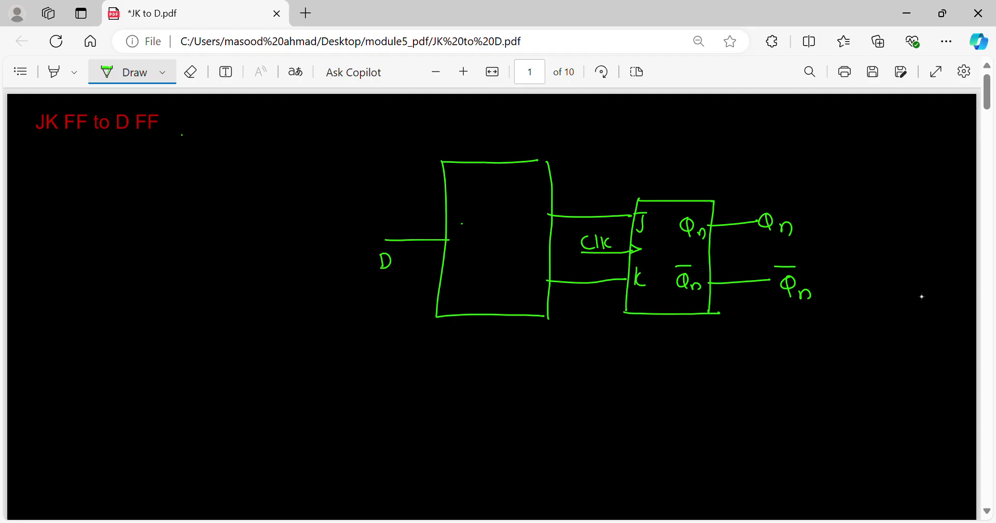
{"action": "mouse_move", "coordinate": [378, 195]}
{"action": "left_mouse_down"}
{"action": "mouse_move", "coordinate": [441, 195]}
{"action": "mouse_move", "coordinate": [426, 203]}
{"action": "mouse_move", "coordinate": [374, 173]}
{"action": "mouse_move", "coordinate": [379, 136]}
{"action": "mouse_move", "coordinate": [658, 145]}
{"action": "mouse_move", "coordinate": [753, 160]}
{"action": "mouse_move", "coordinate": [746, 222]}
{"action": "left_mouse_up"}
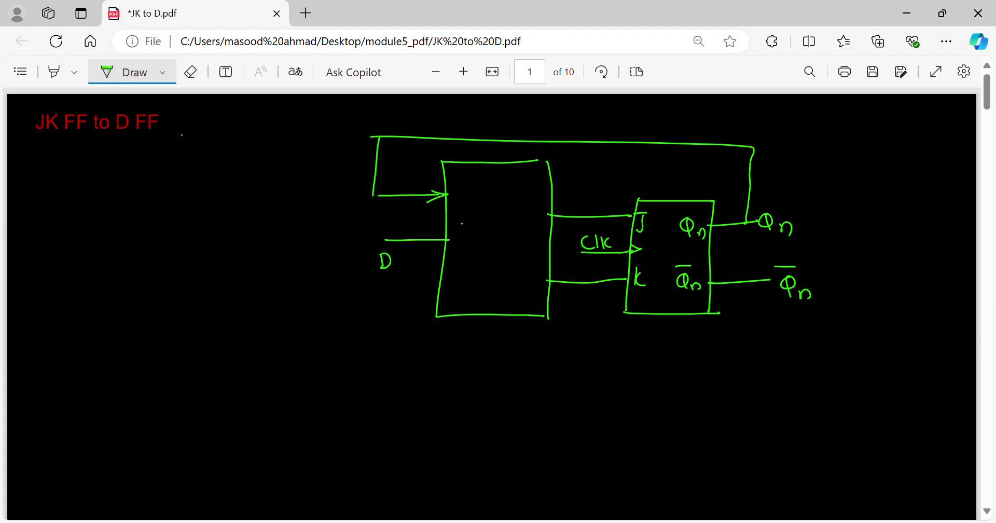
- Handwrite 'Conversion logic' inside the left block
{"action": "mouse_move", "coordinate": [466, 219]}
{"action": "left_mouse_down"}
{"action": "mouse_move", "coordinate": [465, 233]}
{"action": "mouse_move", "coordinate": [493, 223]}
{"action": "mouse_move", "coordinate": [509, 232]}
{"action": "left_mouse_up"}
{"action": "mouse_move", "coordinate": [512, 233]}
{"action": "left_mouse_down"}
{"action": "mouse_move", "coordinate": [516, 224]}
{"action": "mouse_move", "coordinate": [525, 233]}
{"action": "left_mouse_up"}
{"action": "left_click_drag", "start_coordinate": [527, 227], "coordinate": [532, 232]}
{"action": "left_click_drag", "start_coordinate": [533, 233], "coordinate": [539, 233]}
{"action": "mouse_move", "coordinate": [477, 247]}
{"action": "left_mouse_down"}
{"action": "mouse_move", "coordinate": [476, 262]}
{"action": "mouse_move", "coordinate": [486, 257]}
{"action": "left_mouse_up"}
{"action": "mouse_move", "coordinate": [499, 254]}
{"action": "left_mouse_down"}
{"action": "mouse_move", "coordinate": [494, 270]}
{"action": "mouse_move", "coordinate": [504, 266]}
{"action": "left_mouse_up"}
{"action": "left_click_drag", "start_coordinate": [520, 258], "coordinate": [521, 266]}
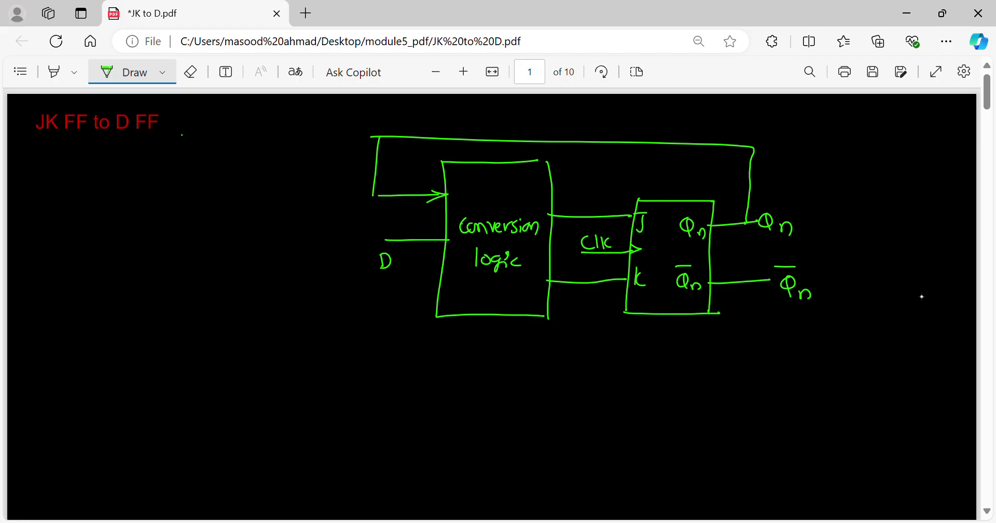
- Write the D, Qn, Qn+1 headings, the four D/Qn combinations, and Qn+1 values 0, 0, 1, 1
{"action": "left_click_drag", "start_coordinate": [41, 188], "coordinate": [42, 204]}
{"action": "mouse_move", "coordinate": [41, 188]}
{"action": "left_mouse_down"}
{"action": "mouse_move", "coordinate": [54, 196]}
{"action": "mouse_move", "coordinate": [43, 204]}
{"action": "mouse_move", "coordinate": [150, 200]}
{"action": "left_mouse_up"}
{"action": "mouse_move", "coordinate": [148, 196]}
{"action": "left_mouse_down"}
{"action": "mouse_move", "coordinate": [163, 195]}
{"action": "mouse_move", "coordinate": [156, 200]}
{"action": "left_mouse_up"}
{"action": "left_click_drag", "start_coordinate": [165, 189], "coordinate": [167, 205]}
{"action": "left_click_drag", "start_coordinate": [48, 222], "coordinate": [88, 223]}
{"action": "mouse_move", "coordinate": [52, 249]}
{"action": "left_mouse_down"}
{"action": "mouse_move", "coordinate": [81, 270]}
{"action": "mouse_move", "coordinate": [51, 298]}
{"action": "left_mouse_up"}
{"action": "mouse_move", "coordinate": [84, 288]}
{"action": "left_mouse_down"}
{"action": "mouse_move", "coordinate": [77, 299]}
{"action": "mouse_move", "coordinate": [84, 288]}
{"action": "left_mouse_up"}
{"action": "mouse_move", "coordinate": [53, 320]}
{"action": "left_mouse_down"}
{"action": "mouse_move", "coordinate": [52, 334]}
{"action": "mouse_move", "coordinate": [81, 340]}
{"action": "left_mouse_up"}
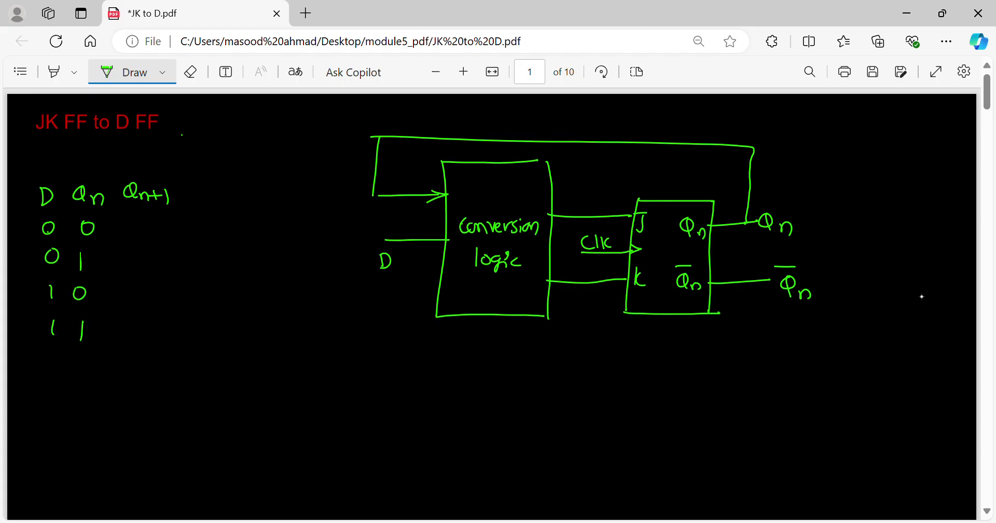
{"action": "left_click_drag", "start_coordinate": [138, 220], "coordinate": [138, 251]}
{"action": "left_click_drag", "start_coordinate": [142, 284], "coordinate": [141, 338]}
- Add J and K columns with J = 0, X, 1, X and K = X, 1, X, 0
{"action": "mouse_move", "coordinate": [211, 186]}
{"action": "left_mouse_down"}
{"action": "mouse_move", "coordinate": [205, 201]}
{"action": "mouse_move", "coordinate": [214, 185]}
{"action": "mouse_move", "coordinate": [235, 199]}
{"action": "left_mouse_up"}
{"action": "mouse_move", "coordinate": [247, 187]}
{"action": "left_mouse_down"}
{"action": "mouse_move", "coordinate": [248, 198]}
{"action": "mouse_move", "coordinate": [199, 228]}
{"action": "mouse_move", "coordinate": [209, 219]}
{"action": "left_mouse_up"}
{"action": "mouse_move", "coordinate": [238, 218]}
{"action": "left_mouse_down"}
{"action": "mouse_move", "coordinate": [248, 230]}
{"action": "mouse_move", "coordinate": [202, 260]}
{"action": "left_mouse_up"}
{"action": "left_click_drag", "start_coordinate": [247, 247], "coordinate": [249, 262]}
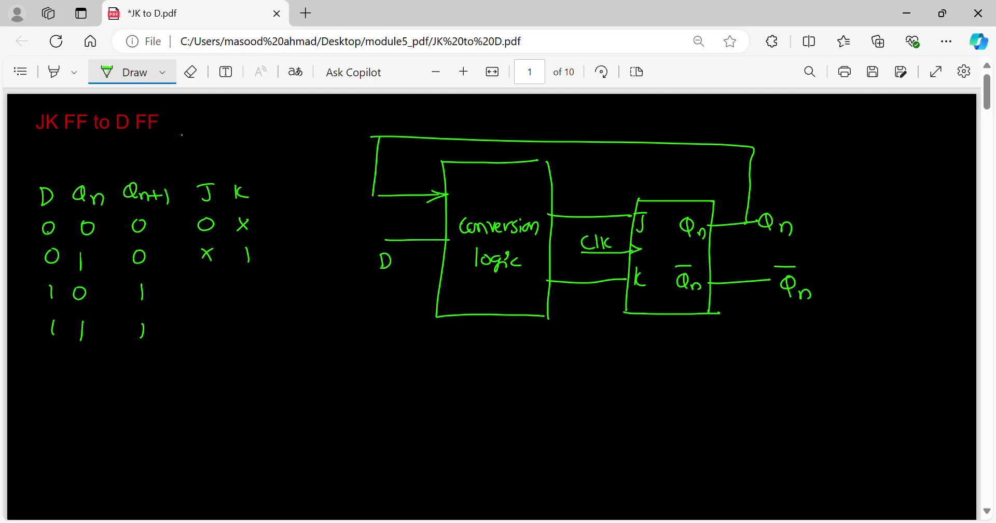
{"action": "mouse_move", "coordinate": [208, 284]}
{"action": "left_mouse_down"}
{"action": "mouse_move", "coordinate": [208, 299]}
{"action": "mouse_move", "coordinate": [253, 299]}
{"action": "left_mouse_up"}
{"action": "left_click_drag", "start_coordinate": [253, 286], "coordinate": [238, 300]}
{"action": "left_click_drag", "start_coordinate": [202, 322], "coordinate": [215, 337]}
{"action": "mouse_move", "coordinate": [215, 322]}
{"action": "left_mouse_down"}
{"action": "mouse_move", "coordinate": [201, 338]}
{"action": "mouse_move", "coordinate": [252, 333]}
{"action": "mouse_move", "coordinate": [244, 319]}
{"action": "left_mouse_up"}
- In orange ink, mark D/Qn as CL inputs and J/K as CL outputs
{"action": "left_click", "coordinate": [162, 72]}
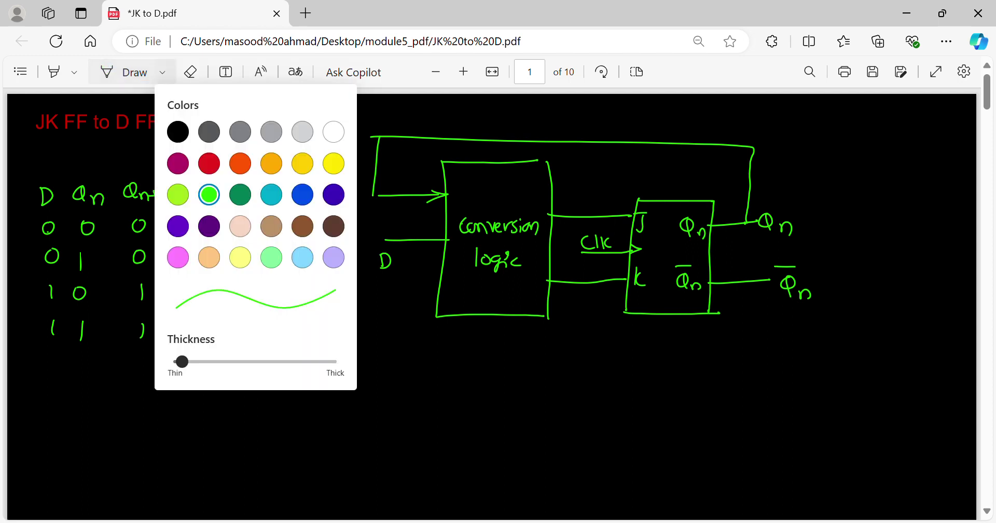
{"action": "left_click", "coordinate": [240, 164]}
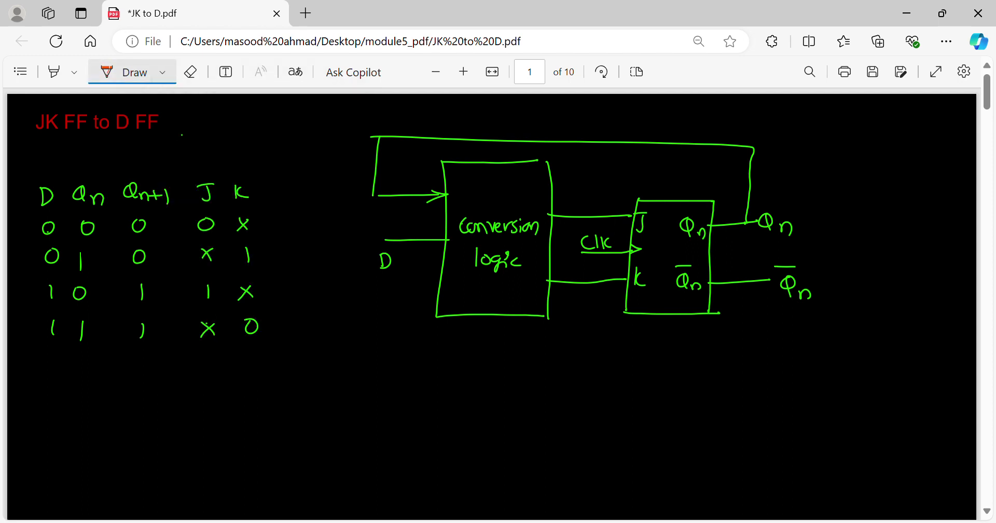
{"action": "mouse_move", "coordinate": [34, 171]}
{"action": "left_mouse_down"}
{"action": "mouse_move", "coordinate": [88, 170]}
{"action": "mouse_move", "coordinate": [41, 174]}
{"action": "left_mouse_up"}
{"action": "mouse_move", "coordinate": [57, 136]}
{"action": "left_mouse_down"}
{"action": "mouse_move", "coordinate": [57, 145]}
{"action": "mouse_move", "coordinate": [76, 141]}
{"action": "mouse_move", "coordinate": [58, 157]}
{"action": "left_mouse_up"}
{"action": "left_click_drag", "start_coordinate": [60, 153], "coordinate": [66, 164]}
{"action": "mouse_move", "coordinate": [182, 166]}
{"action": "left_mouse_down"}
{"action": "mouse_move", "coordinate": [236, 166]}
{"action": "mouse_move", "coordinate": [186, 172]}
{"action": "left_mouse_up"}
{"action": "mouse_move", "coordinate": [204, 123]}
{"action": "left_mouse_down"}
{"action": "mouse_move", "coordinate": [204, 134]}
{"action": "mouse_move", "coordinate": [233, 132]}
{"action": "mouse_move", "coordinate": [199, 149]}
{"action": "mouse_move", "coordinate": [207, 145]}
{"action": "left_mouse_up"}
{"action": "left_click", "coordinate": [212, 130]}
{"action": "left_click_drag", "start_coordinate": [212, 142], "coordinate": [221, 161]}
{"action": "left_click_drag", "start_coordinate": [217, 145], "coordinate": [223, 152]}
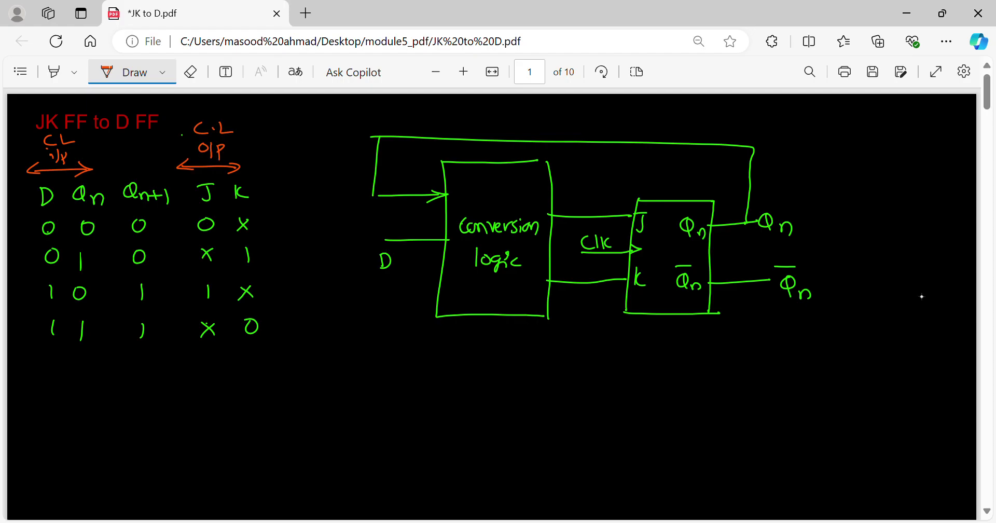
- Write J = f(D, Qn) below the table
{"action": "left_click_drag", "start_coordinate": [62, 377], "coordinate": [56, 394]}
{"action": "left_click_drag", "start_coordinate": [52, 376], "coordinate": [94, 382]}
{"action": "mouse_move", "coordinate": [84, 388]}
{"action": "left_mouse_down"}
{"action": "mouse_move", "coordinate": [117, 396]}
{"action": "mouse_move", "coordinate": [126, 382]}
{"action": "left_mouse_up"}
{"action": "mouse_move", "coordinate": [148, 371]}
{"action": "left_mouse_down"}
{"action": "mouse_move", "coordinate": [149, 393]}
{"action": "mouse_move", "coordinate": [168, 390]}
{"action": "left_mouse_up"}
{"action": "left_click_drag", "start_coordinate": [168, 376], "coordinate": [181, 392]}
{"action": "left_click_drag", "start_coordinate": [196, 377], "coordinate": [217, 398]}
- Write K = f(D, Qn) and start a K-map rectangle beside it
{"action": "left_click_drag", "start_coordinate": [62, 418], "coordinate": [72, 436]}
{"action": "left_click_drag", "start_coordinate": [83, 429], "coordinate": [93, 434]}
{"action": "mouse_move", "coordinate": [124, 415]}
{"action": "left_mouse_down"}
{"action": "mouse_move", "coordinate": [115, 442]}
{"action": "mouse_move", "coordinate": [126, 427]}
{"action": "left_mouse_up"}
{"action": "mouse_move", "coordinate": [150, 418]}
{"action": "left_mouse_down"}
{"action": "mouse_move", "coordinate": [147, 437]}
{"action": "mouse_move", "coordinate": [171, 433]}
{"action": "left_mouse_up"}
{"action": "left_click_drag", "start_coordinate": [181, 431], "coordinate": [208, 434]}
{"action": "left_click_drag", "start_coordinate": [211, 417], "coordinate": [214, 441]}
{"action": "mouse_move", "coordinate": [319, 355]}
{"action": "left_mouse_down"}
{"action": "mouse_move", "coordinate": [314, 430]}
{"action": "mouse_move", "coordinate": [447, 354]}
{"action": "left_mouse_up"}
{"action": "left_click_drag", "start_coordinate": [306, 431], "coordinate": [448, 425]}
- Complete the rectangle as a 2x2 K-map with a corner diagonal labelled D and Qn
{"action": "left_click_drag", "start_coordinate": [448, 354], "coordinate": [441, 426]}
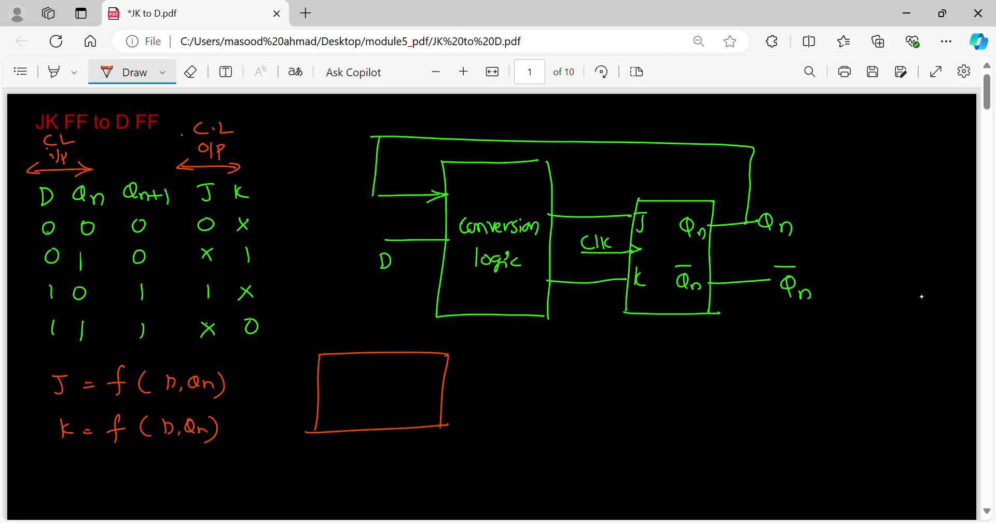
{"action": "left_click_drag", "start_coordinate": [316, 390], "coordinate": [445, 379]}
{"action": "left_click_drag", "start_coordinate": [379, 345], "coordinate": [373, 439]}
{"action": "mouse_move", "coordinate": [314, 356]}
{"action": "left_mouse_down"}
{"action": "mouse_move", "coordinate": [289, 317]}
{"action": "mouse_move", "coordinate": [280, 363]}
{"action": "left_mouse_up"}
{"action": "left_click", "coordinate": [315, 325]}
{"action": "left_click_drag", "start_coordinate": [304, 317], "coordinate": [342, 333]}
- Label rows and columns 0 and 1, number cells 0–3, and title the map J
{"action": "left_click_drag", "start_coordinate": [397, 331], "coordinate": [398, 336]}
{"action": "left_click_drag", "start_coordinate": [289, 374], "coordinate": [296, 370]}
{"action": "mouse_move", "coordinate": [370, 357]}
{"action": "left_mouse_down"}
{"action": "mouse_move", "coordinate": [363, 365]}
{"action": "mouse_move", "coordinate": [372, 357]}
{"action": "left_mouse_up"}
{"action": "left_click_drag", "start_coordinate": [442, 359], "coordinate": [440, 369]}
{"action": "left_click_drag", "start_coordinate": [301, 415], "coordinate": [300, 420]}
{"action": "left_click_drag", "start_coordinate": [363, 396], "coordinate": [373, 402]}
{"action": "left_click_drag", "start_coordinate": [430, 389], "coordinate": [429, 401]}
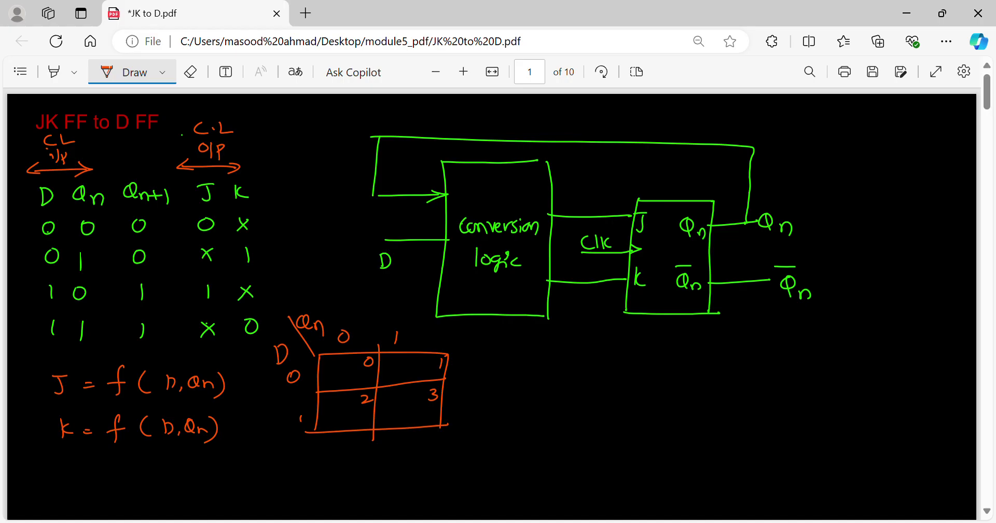
{"action": "left_click_drag", "start_coordinate": [367, 305], "coordinate": [358, 318]}
{"action": "left_click_drag", "start_coordinate": [356, 302], "coordinate": [371, 300]}
- Fill the J map with 0, X, 1, X and group its bottom row
{"action": "mouse_move", "coordinate": [341, 458]}
{"action": "left_mouse_down"}
{"action": "mouse_move", "coordinate": [329, 474]}
{"action": "mouse_move", "coordinate": [345, 457]}
{"action": "mouse_move", "coordinate": [372, 464]}
{"action": "left_mouse_up"}
{"action": "left_click_drag", "start_coordinate": [358, 471], "coordinate": [372, 471]}
{"action": "left_click_drag", "start_coordinate": [344, 363], "coordinate": [405, 373]}
{"action": "left_click_drag", "start_coordinate": [405, 361], "coordinate": [393, 374]}
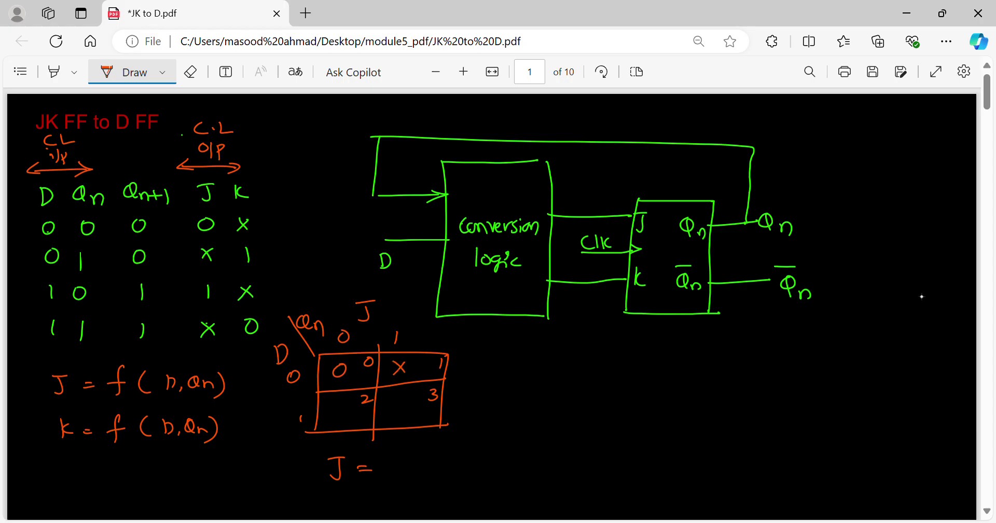
{"action": "mouse_move", "coordinate": [199, 237]}
{"action": "left_mouse_down"}
{"action": "mouse_move", "coordinate": [213, 236]}
{"action": "mouse_move", "coordinate": [216, 265]}
{"action": "left_mouse_up"}
{"action": "left_click_drag", "start_coordinate": [401, 405], "coordinate": [413, 418]}
{"action": "left_click_drag", "start_coordinate": [413, 405], "coordinate": [402, 418]}
{"action": "mouse_move", "coordinate": [332, 395]}
{"action": "left_mouse_down"}
{"action": "mouse_move", "coordinate": [414, 388]}
{"action": "mouse_move", "coordinate": [353, 429]}
{"action": "mouse_move", "coordinate": [330, 393]}
{"action": "left_mouse_up"}
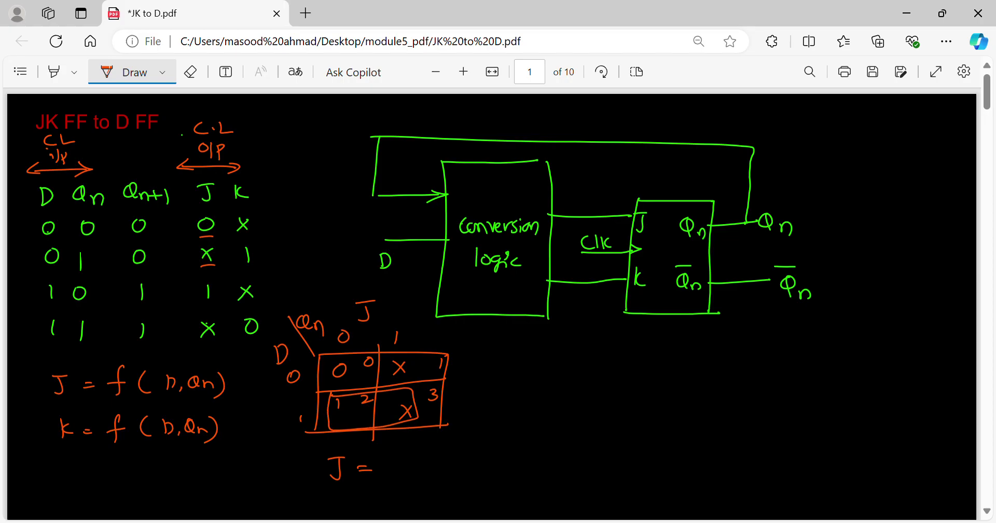
- Write the result J = D below the map and box it
{"action": "left_click_drag", "start_coordinate": [388, 459], "coordinate": [388, 476]}
{"action": "mouse_move", "coordinate": [387, 457]}
{"action": "left_mouse_down"}
{"action": "mouse_move", "coordinate": [390, 475]}
{"action": "mouse_move", "coordinate": [388, 459]}
{"action": "left_mouse_up"}
{"action": "mouse_move", "coordinate": [291, 441]}
{"action": "left_mouse_down"}
{"action": "mouse_move", "coordinate": [413, 445]}
{"action": "mouse_move", "coordinate": [293, 498]}
{"action": "mouse_move", "coordinate": [425, 495]}
{"action": "left_mouse_up"}
{"action": "left_click_drag", "start_coordinate": [409, 446], "coordinate": [425, 496]}
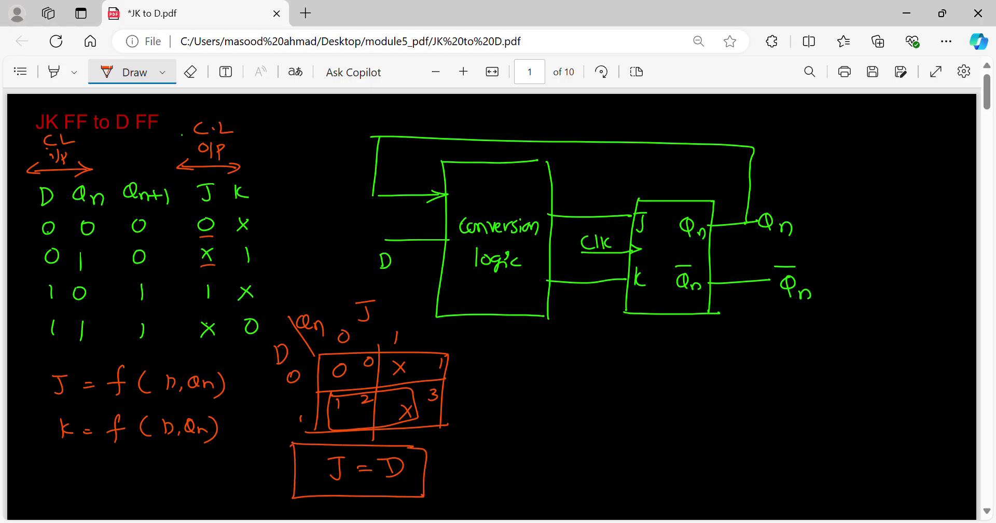
- Draw a second 2x2 K-map titled K with a corner diagonal
{"action": "left_click_drag", "start_coordinate": [257, 187], "coordinate": [274, 183]}
{"action": "mouse_move", "coordinate": [535, 361]}
{"action": "left_mouse_down"}
{"action": "mouse_move", "coordinate": [625, 359]}
{"action": "mouse_move", "coordinate": [523, 428]}
{"action": "mouse_move", "coordinate": [621, 428]}
{"action": "left_mouse_up"}
{"action": "left_click_drag", "start_coordinate": [628, 361], "coordinate": [621, 430]}
{"action": "left_click_drag", "start_coordinate": [530, 399], "coordinate": [625, 392]}
{"action": "left_click_drag", "start_coordinate": [578, 356], "coordinate": [572, 438]}
{"action": "left_click_drag", "start_coordinate": [575, 313], "coordinate": [576, 328]}
{"action": "left_click_drag", "start_coordinate": [582, 314], "coordinate": [584, 329]}
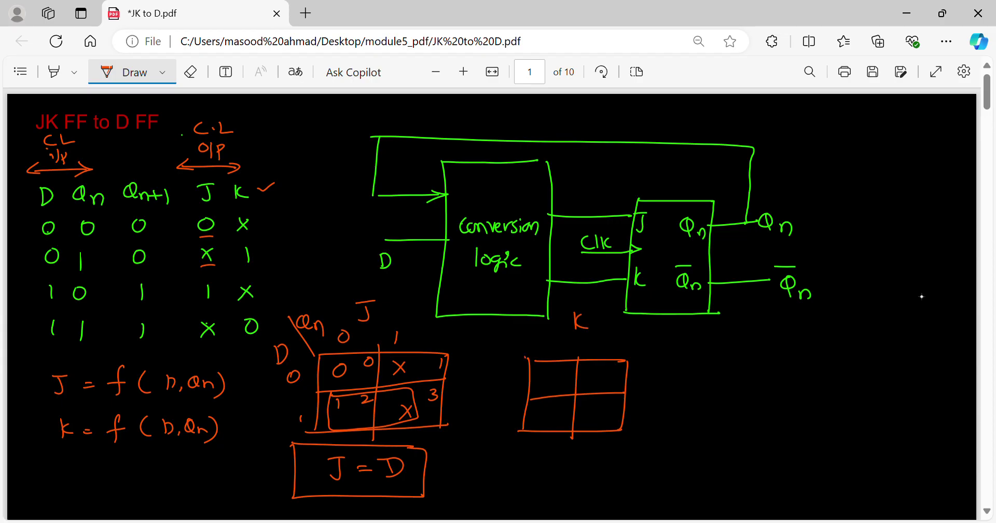
{"action": "left_click_drag", "start_coordinate": [505, 341], "coordinate": [524, 358]}
- Label the K map's D rows and Qn columns 0 and 1, and number cells 0–3
{"action": "left_click_drag", "start_coordinate": [492, 357], "coordinate": [492, 374]}
{"action": "left_click_drag", "start_coordinate": [491, 357], "coordinate": [497, 375]}
{"action": "left_click_drag", "start_coordinate": [518, 336], "coordinate": [534, 348]}
{"action": "left_click_drag", "start_coordinate": [533, 342], "coordinate": [595, 358]}
{"action": "left_click_drag", "start_coordinate": [518, 376], "coordinate": [516, 376]}
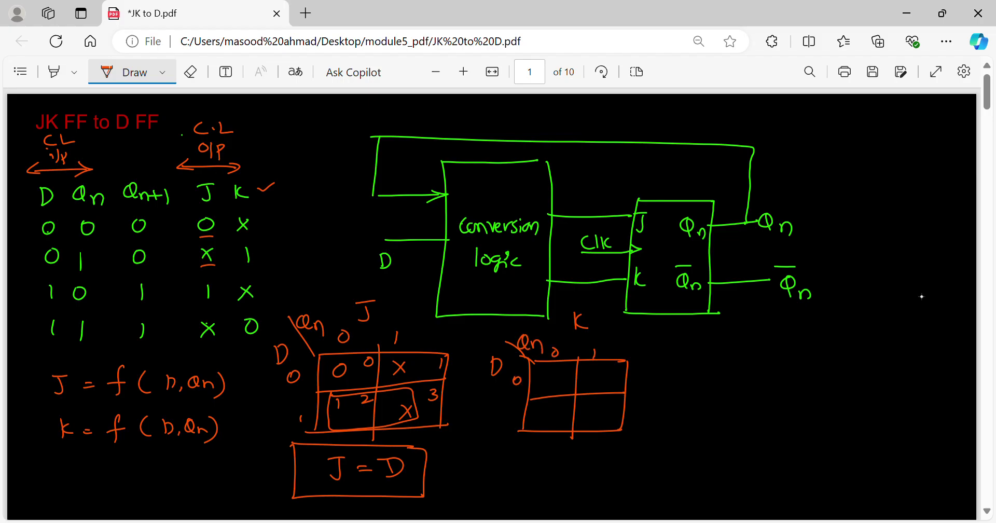
{"action": "left_click_drag", "start_coordinate": [513, 409], "coordinate": [513, 418]}
{"action": "left_click_drag", "start_coordinate": [568, 365], "coordinate": [617, 376]}
{"action": "left_click_drag", "start_coordinate": [562, 404], "coordinate": [572, 408]}
{"action": "mouse_move", "coordinate": [597, 402]}
{"action": "left_mouse_down"}
{"action": "mouse_move", "coordinate": [604, 407]}
{"action": "mouse_move", "coordinate": [594, 412]}
{"action": "left_mouse_up"}
- Fill the K map with X, 1, X, 0 and group the top row
{"action": "left_click_drag", "start_coordinate": [242, 300], "coordinate": [255, 303]}
{"action": "mouse_move", "coordinate": [543, 375]}
{"action": "left_mouse_down"}
{"action": "mouse_move", "coordinate": [556, 387]}
{"action": "mouse_move", "coordinate": [544, 388]}
{"action": "left_mouse_up"}
{"action": "left_click_drag", "start_coordinate": [594, 371], "coordinate": [595, 384]}
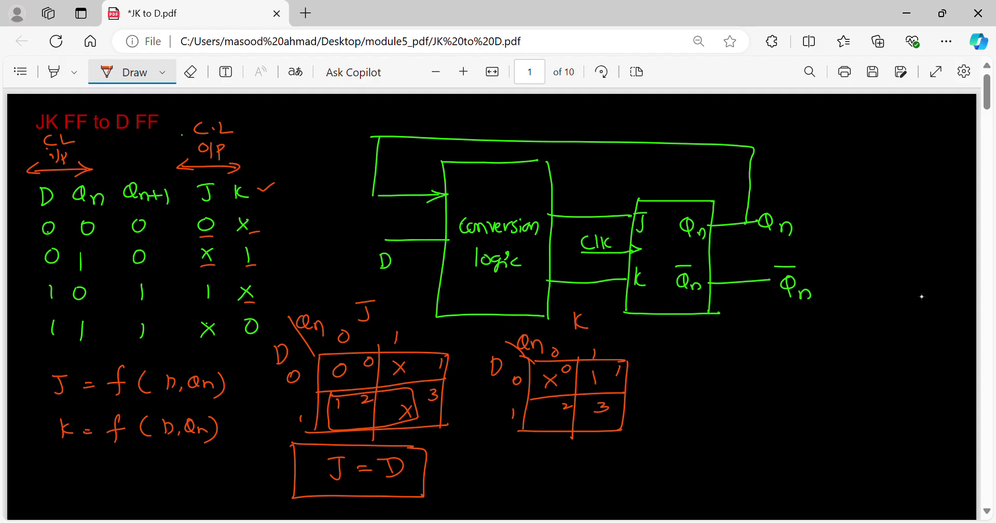
{"action": "mouse_move", "coordinate": [544, 408]}
{"action": "left_mouse_down"}
{"action": "mouse_move", "coordinate": [554, 417]}
{"action": "mouse_move", "coordinate": [544, 419]}
{"action": "mouse_move", "coordinate": [595, 417]}
{"action": "left_mouse_up"}
{"action": "mouse_move", "coordinate": [536, 370]}
{"action": "left_mouse_down"}
{"action": "mouse_move", "coordinate": [601, 368]}
{"action": "mouse_move", "coordinate": [574, 393]}
{"action": "mouse_move", "coordinate": [535, 370]}
{"action": "left_mouse_up"}
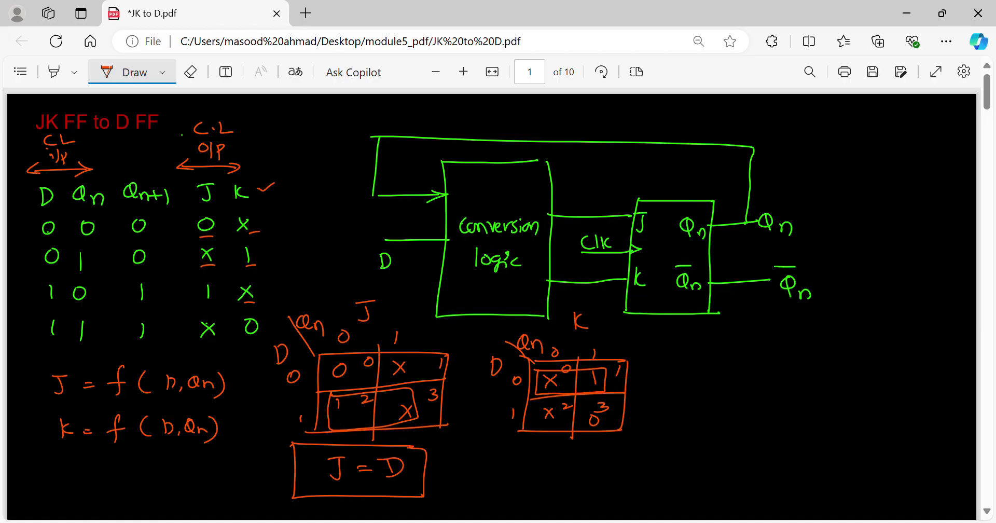
- Write K = D̄ below the map, box it, and tick the flip-flop in the diagram
{"action": "left_click_drag", "start_coordinate": [540, 456], "coordinate": [540, 472]}
{"action": "mouse_move", "coordinate": [554, 456]}
{"action": "left_mouse_down"}
{"action": "mouse_move", "coordinate": [554, 469]}
{"action": "mouse_move", "coordinate": [597, 469]}
{"action": "left_mouse_up"}
{"action": "mouse_move", "coordinate": [597, 457]}
{"action": "left_mouse_down"}
{"action": "mouse_move", "coordinate": [597, 470]}
{"action": "mouse_move", "coordinate": [607, 453]}
{"action": "left_mouse_up"}
{"action": "mouse_move", "coordinate": [521, 444]}
{"action": "left_mouse_down"}
{"action": "mouse_move", "coordinate": [622, 445]}
{"action": "mouse_move", "coordinate": [529, 494]}
{"action": "mouse_move", "coordinate": [620, 490]}
{"action": "left_mouse_up"}
{"action": "left_click_drag", "start_coordinate": [621, 447], "coordinate": [622, 493]}
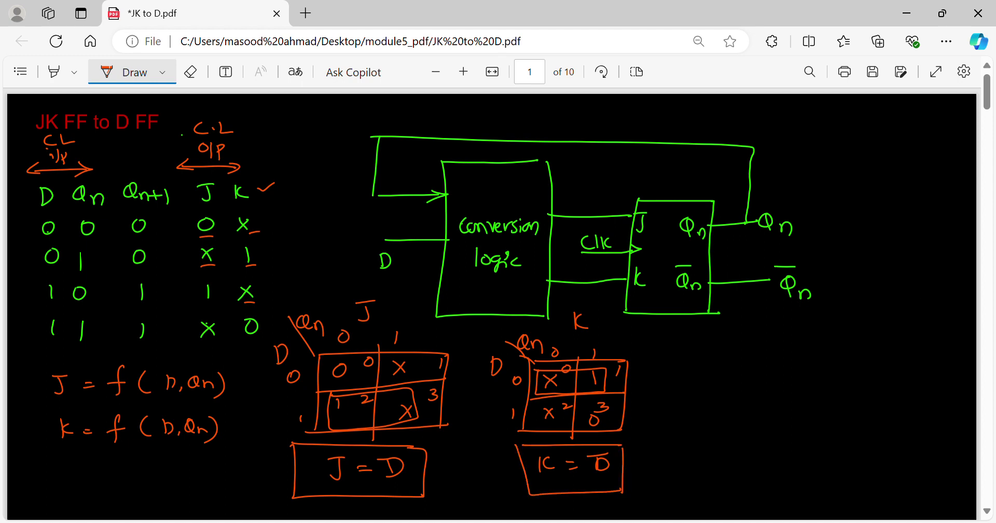
{"action": "left_click_drag", "start_coordinate": [690, 331], "coordinate": [718, 323]}
{"action": "scroll", "coordinate": [491, 306], "scroll_direction": "down", "scroll_amount": 6}
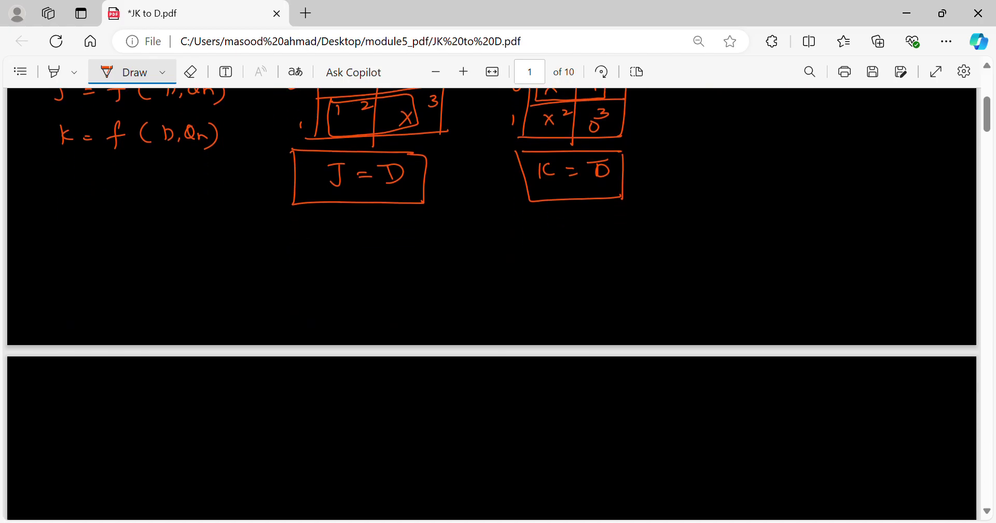
- Write J = D and K = D̄ atop page 2, then begin a flip-flop box below
{"action": "mouse_move", "coordinate": [101, 400]}
{"action": "left_mouse_down"}
{"action": "mouse_move", "coordinate": [92, 410]}
{"action": "mouse_move", "coordinate": [109, 396]}
{"action": "left_mouse_up"}
{"action": "left_click_drag", "start_coordinate": [121, 407], "coordinate": [138, 413]}
{"action": "left_click_drag", "start_coordinate": [150, 401], "coordinate": [151, 418]}
{"action": "mouse_move", "coordinate": [220, 393]}
{"action": "left_mouse_down"}
{"action": "mouse_move", "coordinate": [222, 410]}
{"action": "mouse_move", "coordinate": [237, 409]}
{"action": "left_mouse_up"}
{"action": "left_click_drag", "start_coordinate": [251, 400], "coordinate": [261, 400]}
{"action": "left_click_drag", "start_coordinate": [251, 406], "coordinate": [278, 409]}
{"action": "mouse_move", "coordinate": [278, 394]}
{"action": "left_mouse_down"}
{"action": "mouse_move", "coordinate": [280, 410]}
{"action": "mouse_move", "coordinate": [292, 387]}
{"action": "left_mouse_up"}
{"action": "scroll", "coordinate": [492, 303], "scroll_direction": "down", "scroll_amount": 3}
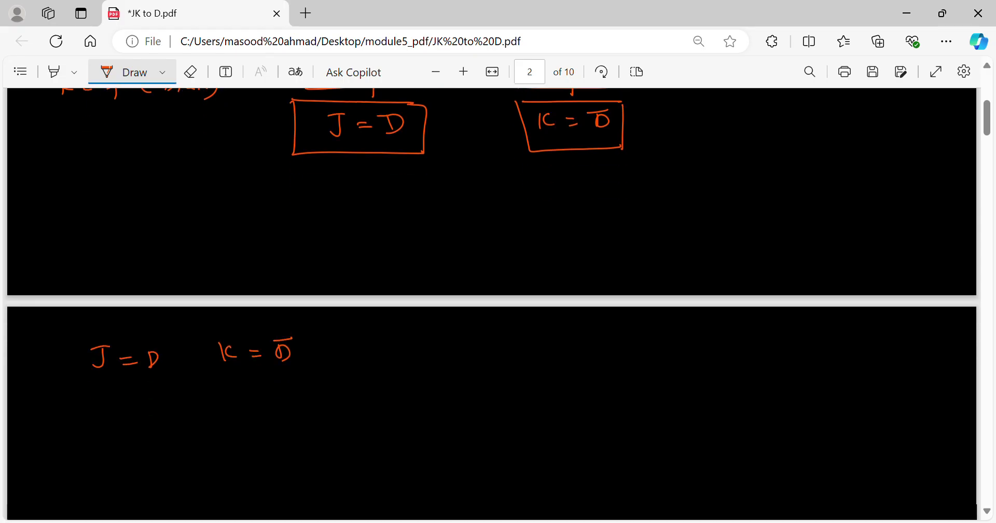
{"action": "mouse_move", "coordinate": [423, 317]}
{"action": "left_mouse_down"}
{"action": "mouse_move", "coordinate": [515, 317]}
{"action": "mouse_move", "coordinate": [423, 371]}
{"action": "mouse_move", "coordinate": [414, 455]}
{"action": "mouse_move", "coordinate": [507, 457]}
{"action": "left_mouse_up"}
- Close the flip-flop box outline and label its J, K, Qn and Q̄n pins inside
{"action": "left_click_drag", "start_coordinate": [519, 326], "coordinate": [496, 461]}
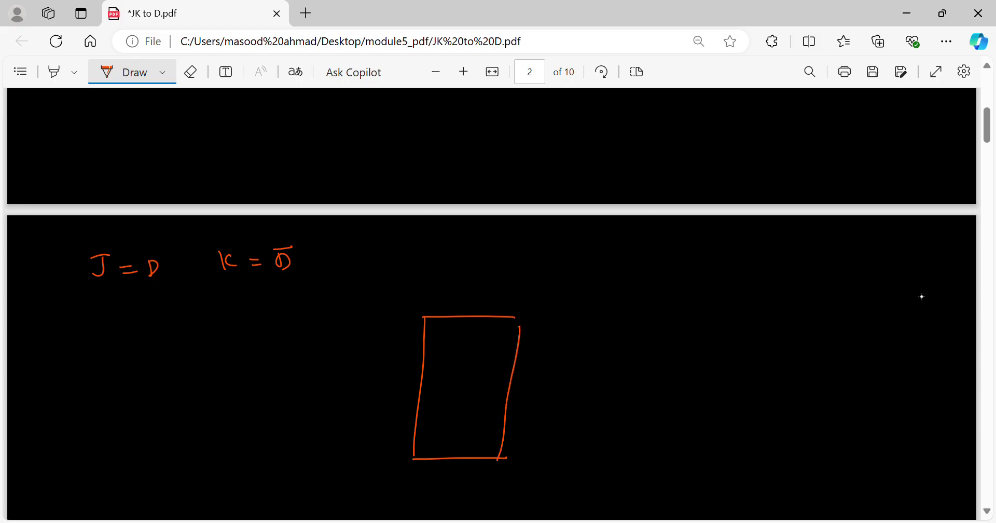
{"action": "left_click_drag", "start_coordinate": [440, 341], "coordinate": [435, 354]}
{"action": "left_click_drag", "start_coordinate": [433, 342], "coordinate": [446, 338]}
{"action": "mouse_move", "coordinate": [432, 409]}
{"action": "left_mouse_down"}
{"action": "mouse_move", "coordinate": [431, 428]}
{"action": "mouse_move", "coordinate": [448, 423]}
{"action": "left_mouse_up"}
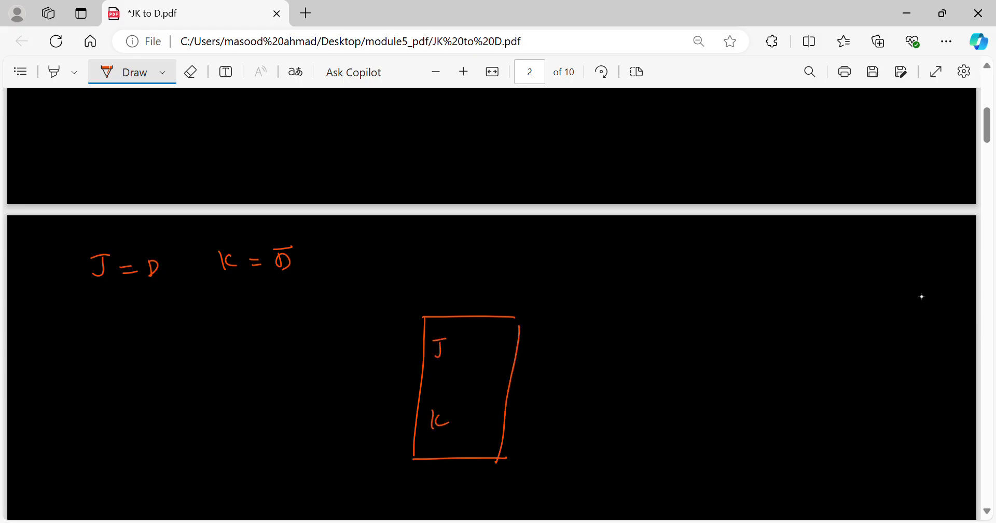
{"action": "left_click_drag", "start_coordinate": [491, 340], "coordinate": [509, 363]}
{"action": "left_click_drag", "start_coordinate": [481, 417], "coordinate": [497, 434]}
- Draw the Qn and Q̄n output lines from the box and label them, including the overbar
{"action": "left_click_drag", "start_coordinate": [473, 409], "coordinate": [581, 419]}
{"action": "mouse_move", "coordinate": [516, 356]}
{"action": "left_mouse_down"}
{"action": "mouse_move", "coordinate": [581, 353]}
{"action": "mouse_move", "coordinate": [622, 372]}
{"action": "left_mouse_up"}
{"action": "left_click", "coordinate": [616, 429]}
{"action": "left_click_drag", "start_coordinate": [600, 416], "coordinate": [626, 436]}
{"action": "left_click_drag", "start_coordinate": [596, 406], "coordinate": [619, 405]}
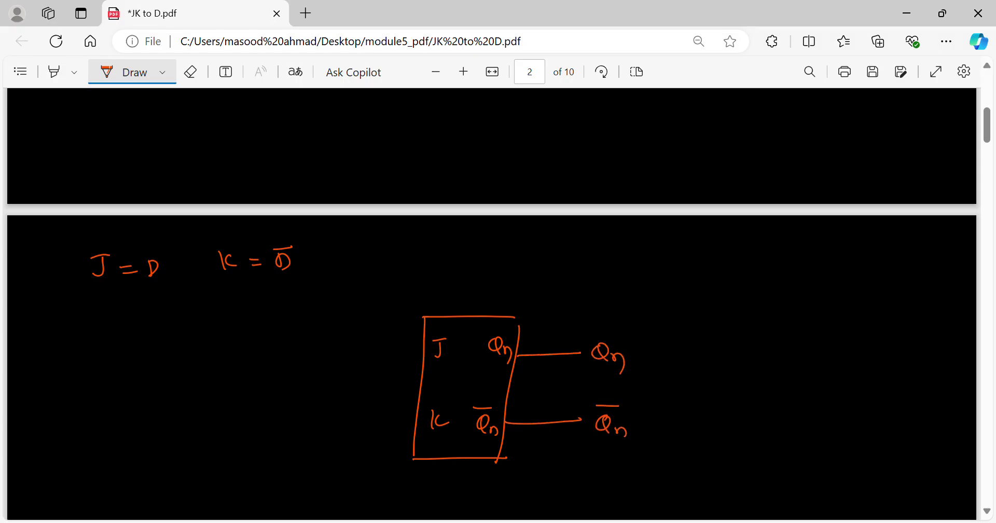
{"action": "left_click_drag", "start_coordinate": [332, 391], "coordinate": [425, 389]}
- Add the clock input line with its triangle and the clK label
{"action": "mouse_move", "coordinate": [420, 381]}
{"action": "left_mouse_down"}
{"action": "mouse_move", "coordinate": [434, 387]}
{"action": "mouse_move", "coordinate": [420, 399]}
{"action": "left_mouse_up"}
{"action": "left_click_drag", "start_coordinate": [350, 405], "coordinate": [357, 417]}
{"action": "mouse_move", "coordinate": [363, 403]}
{"action": "left_mouse_down"}
{"action": "mouse_move", "coordinate": [364, 416]}
{"action": "mouse_move", "coordinate": [378, 415]}
{"action": "left_mouse_up"}
{"action": "left_click_drag", "start_coordinate": [373, 402], "coordinate": [366, 410]}
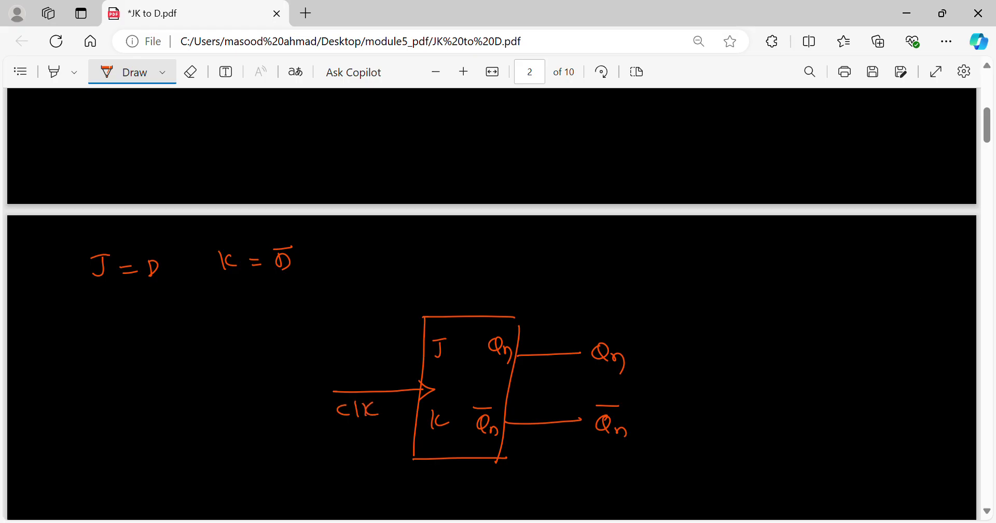
- Draw the input line into J, branching down through an inverter bubble to K
{"action": "left_click_drag", "start_coordinate": [175, 362], "coordinate": [427, 349]}
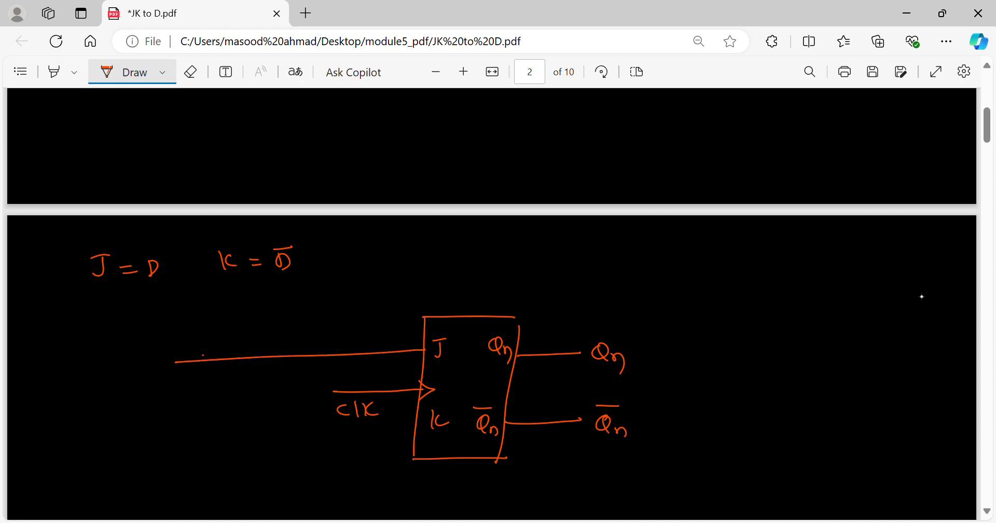
{"action": "mouse_move", "coordinate": [269, 357]}
{"action": "left_mouse_down"}
{"action": "mouse_move", "coordinate": [271, 389]}
{"action": "mouse_move", "coordinate": [281, 390]}
{"action": "left_mouse_up"}
{"action": "mouse_move", "coordinate": [273, 407]}
{"action": "left_mouse_down"}
{"action": "mouse_move", "coordinate": [271, 455]}
{"action": "mouse_move", "coordinate": [437, 447]}
{"action": "left_mouse_up"}
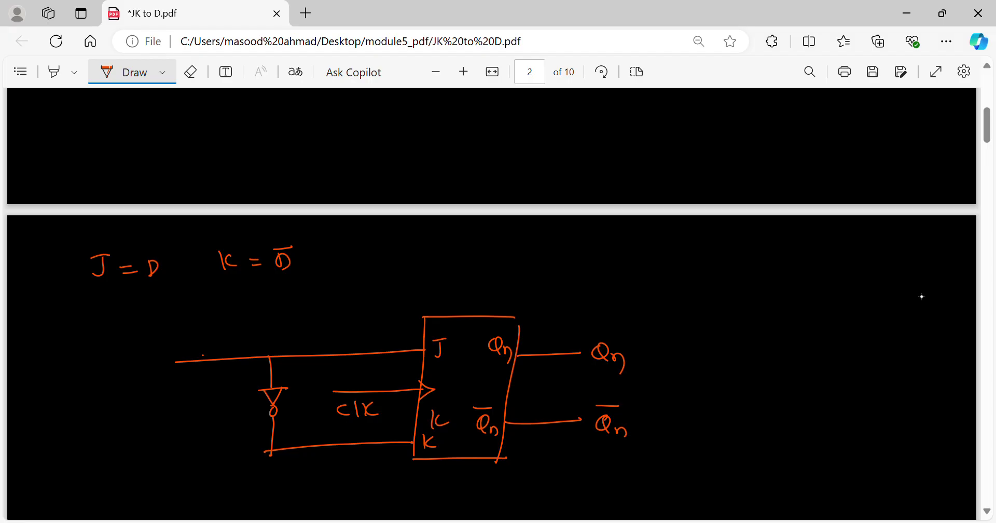
{"action": "left_click", "coordinate": [190, 71]}
- Erase the duplicate k label inside the flip-flop box
{"action": "left_click", "coordinate": [442, 420]}
{"action": "left_click", "coordinate": [432, 419]}
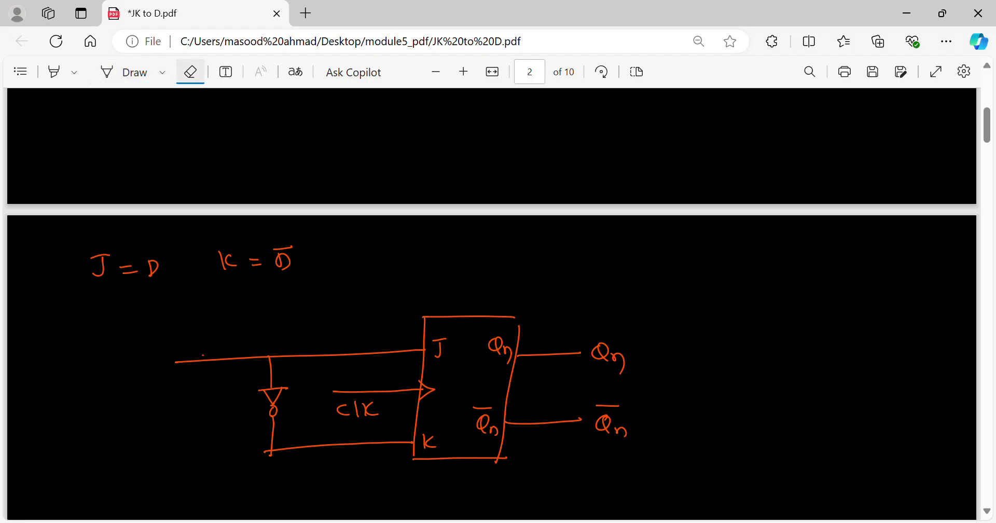
{"action": "left_click", "coordinate": [107, 72]}
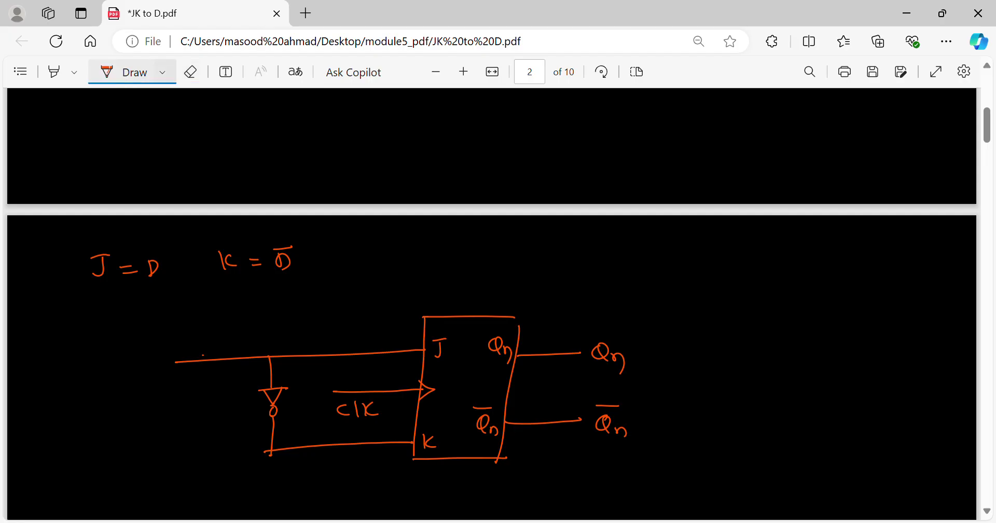
- Write D beside the input and draw the clock line labelled clk
{"action": "left_click_drag", "start_coordinate": [165, 372], "coordinate": [165, 390]}
{"action": "left_click_drag", "start_coordinate": [331, 374], "coordinate": [331, 390]}
{"action": "left_click_drag", "start_coordinate": [187, 374], "coordinate": [329, 374]}
{"action": "left_click_drag", "start_coordinate": [195, 386], "coordinate": [209, 395]}
{"action": "left_click_drag", "start_coordinate": [218, 385], "coordinate": [221, 396]}
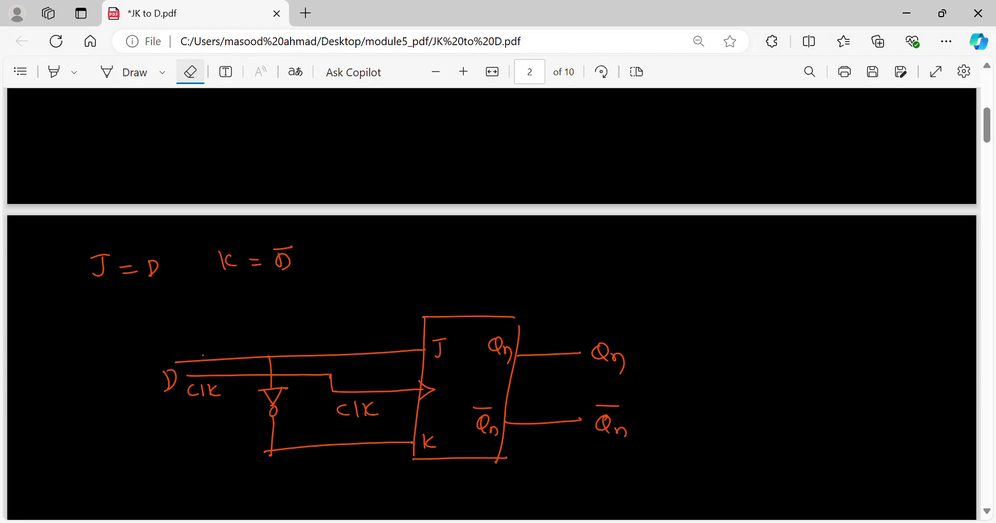
- Replace the misplaced D with terminal circles on the inputs, labelling the top one D
{"action": "left_click", "coordinate": [165, 380]}
{"action": "left_click", "coordinate": [173, 381]}
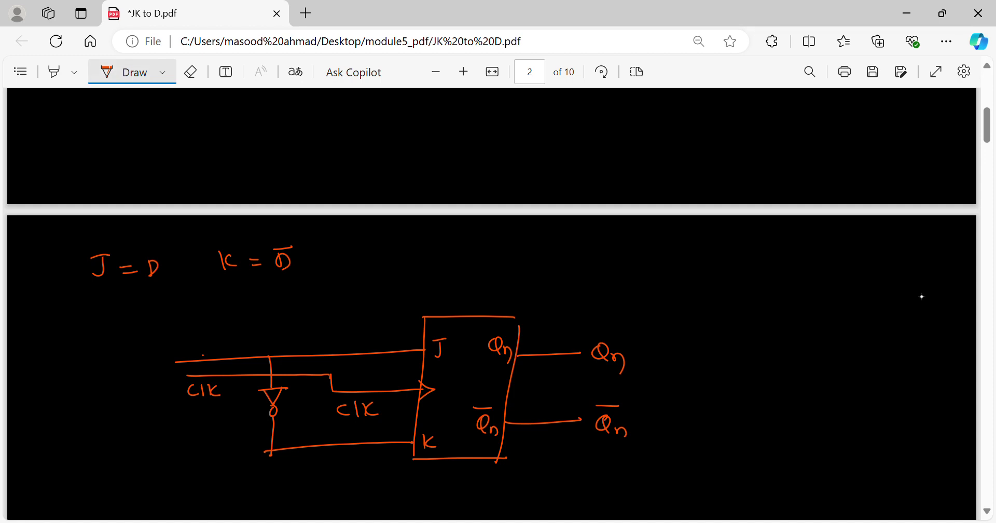
{"action": "left_click_drag", "start_coordinate": [186, 377], "coordinate": [173, 350]}
{"action": "left_click_drag", "start_coordinate": [170, 338], "coordinate": [169, 352]}
- Switch the pen to bright green and draw a box enclosing the circuit
{"action": "left_click", "coordinate": [162, 72]}
{"action": "left_click", "coordinate": [209, 194]}
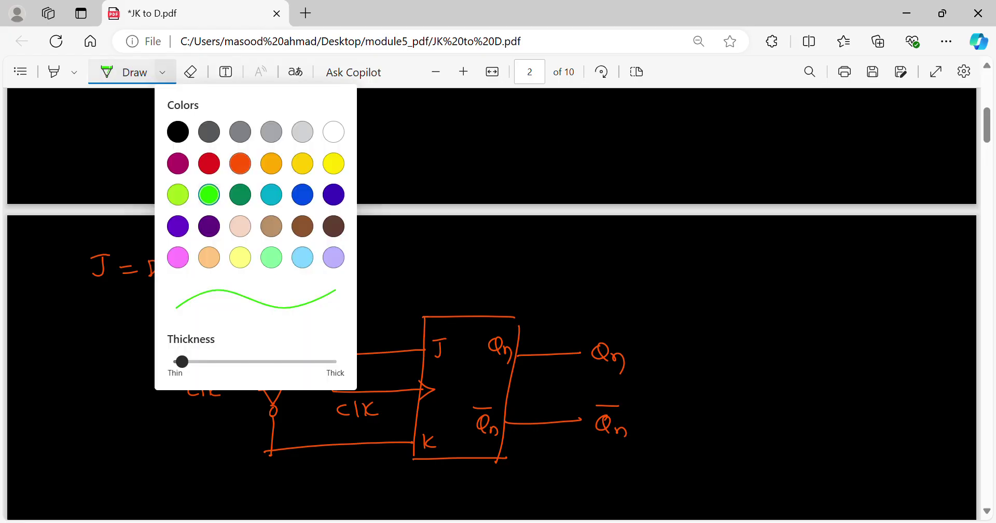
{"action": "mouse_move", "coordinate": [246, 287]}
{"action": "left_mouse_down"}
{"action": "mouse_move", "coordinate": [237, 472]}
{"action": "mouse_move", "coordinate": [539, 477]}
{"action": "left_mouse_up"}
{"action": "mouse_move", "coordinate": [244, 299]}
{"action": "left_mouse_down"}
{"action": "mouse_move", "coordinate": [244, 274]}
{"action": "mouse_move", "coordinate": [543, 284]}
{"action": "mouse_move", "coordinate": [527, 475]}
{"action": "left_mouse_up"}
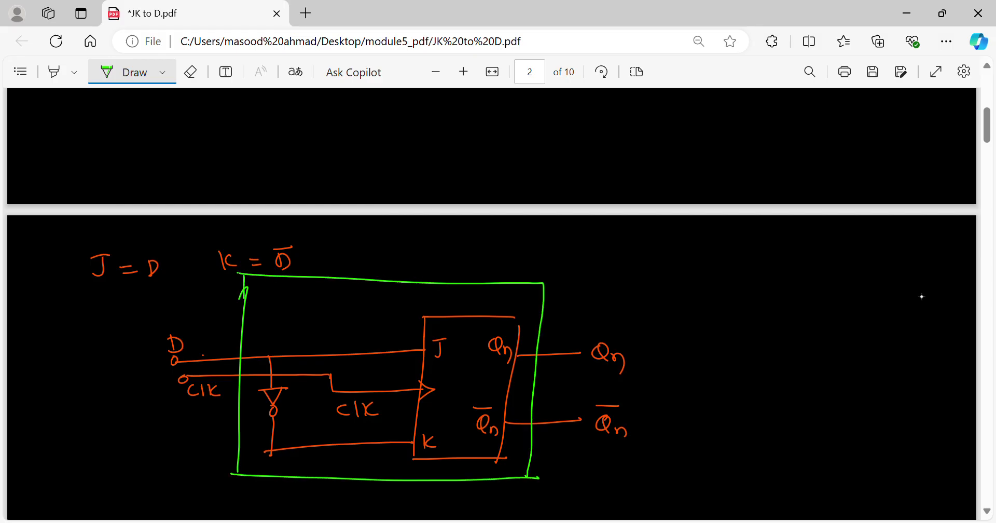
- Label the green box DFF and mark the JK box's corner
{"action": "left_click_drag", "start_coordinate": [551, 265], "coordinate": [554, 281]}
{"action": "mouse_move", "coordinate": [568, 267]}
{"action": "left_mouse_down"}
{"action": "mouse_move", "coordinate": [577, 266]}
{"action": "mouse_move", "coordinate": [569, 283]}
{"action": "left_mouse_up"}
{"action": "left_click_drag", "start_coordinate": [569, 275], "coordinate": [576, 273]}
{"action": "mouse_move", "coordinate": [587, 266]}
{"action": "left_mouse_down"}
{"action": "mouse_move", "coordinate": [599, 266]}
{"action": "mouse_move", "coordinate": [589, 284]}
{"action": "left_mouse_up"}
{"action": "left_click_drag", "start_coordinate": [589, 275], "coordinate": [596, 275]}
{"action": "left_click_drag", "start_coordinate": [513, 319], "coordinate": [516, 324]}
- Draw an arrow to the inner flip-flop labelled JK FF
{"action": "mouse_move", "coordinate": [647, 382]}
{"action": "left_mouse_down"}
{"action": "mouse_move", "coordinate": [508, 382]}
{"action": "mouse_move", "coordinate": [530, 394]}
{"action": "left_mouse_up"}
{"action": "left_click_drag", "start_coordinate": [670, 369], "coordinate": [663, 385]}
{"action": "left_click_drag", "start_coordinate": [661, 369], "coordinate": [690, 388]}
{"action": "mouse_move", "coordinate": [700, 375]}
{"action": "left_mouse_down"}
{"action": "mouse_move", "coordinate": [701, 387]}
{"action": "mouse_move", "coordinate": [732, 374]}
{"action": "left_mouse_up"}
{"action": "mouse_move", "coordinate": [722, 377]}
{"action": "left_mouse_down"}
{"action": "mouse_move", "coordinate": [721, 391]}
{"action": "mouse_move", "coordinate": [734, 384]}
{"action": "left_mouse_up"}
{"action": "mouse_move", "coordinate": [742, 377]}
{"action": "left_mouse_down"}
{"action": "mouse_move", "coordinate": [757, 375]}
{"action": "mouse_move", "coordinate": [745, 394]}
{"action": "left_mouse_up"}
{"action": "left_click_drag", "start_coordinate": [744, 385], "coordinate": [756, 383]}
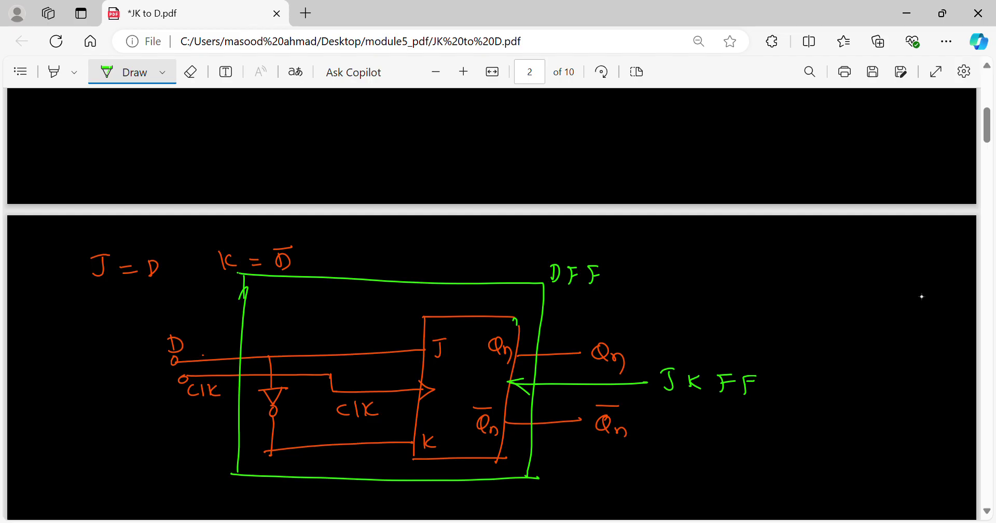
- Add a curved arrow with arrowhead from JK FF toward the DFF label
{"action": "left_click_drag", "start_coordinate": [623, 294], "coordinate": [700, 353]}
{"action": "left_click_drag", "start_coordinate": [633, 292], "coordinate": [617, 291]}
{"action": "left_click_drag", "start_coordinate": [616, 291], "coordinate": [625, 303]}
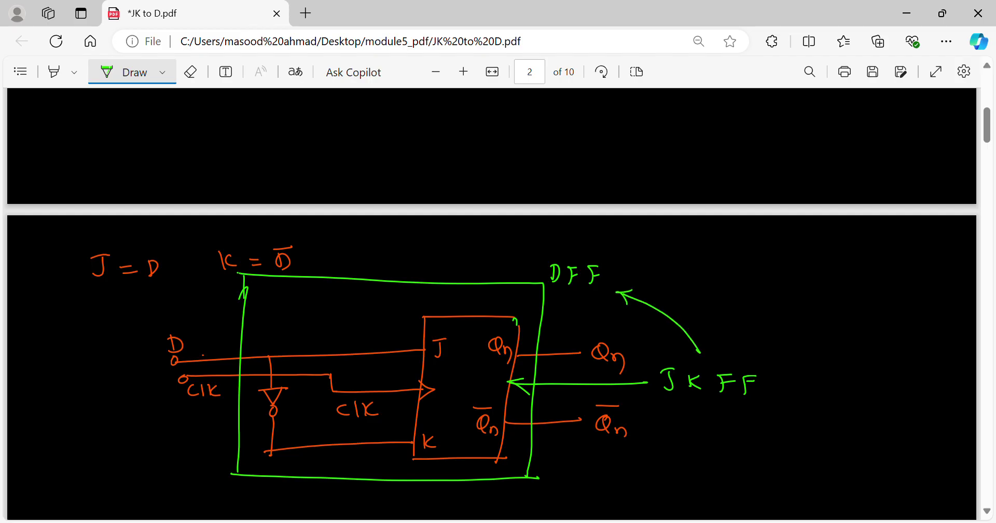